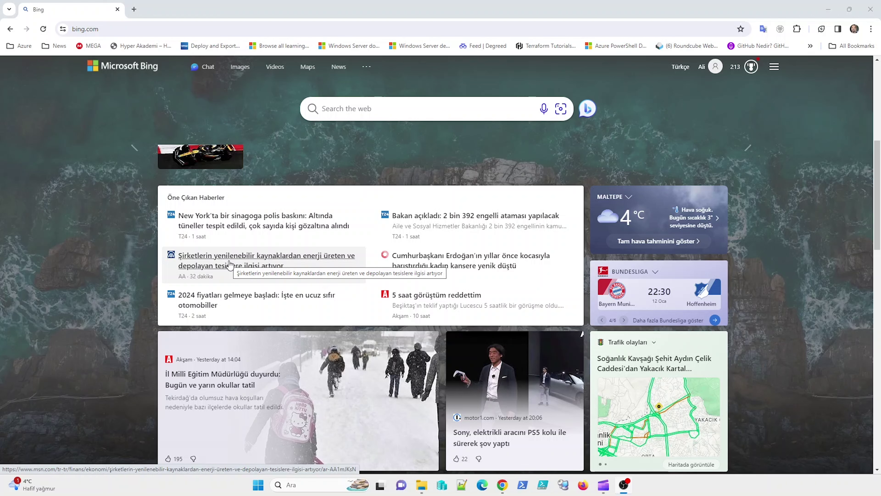
- Open the featured news article on companies' interest in renewable energy storage facilities and copy its first two paragraphs
click(229, 264)
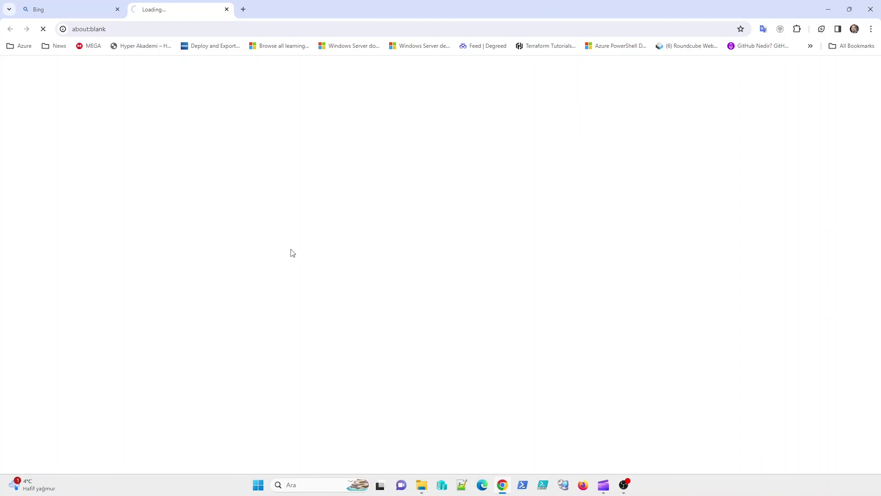
scroll(291, 250, down, 5)
drag(171, 222, 468, 267)
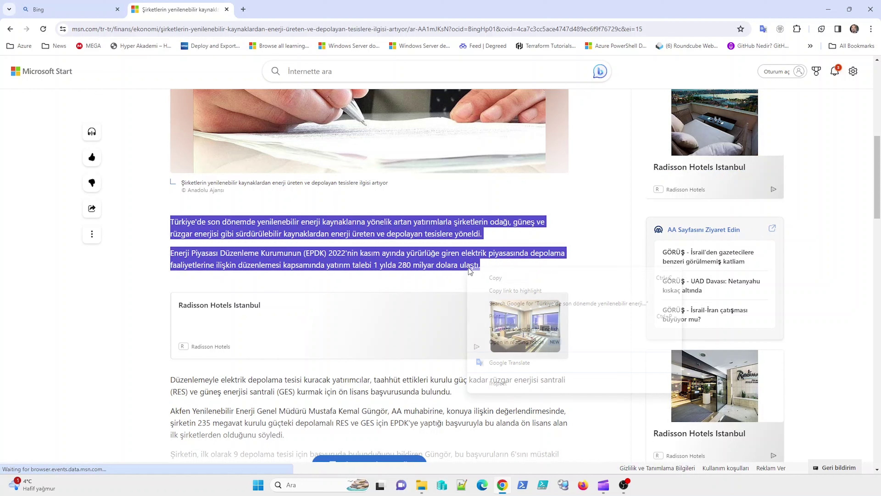
right_click(468, 268)
click(484, 276)
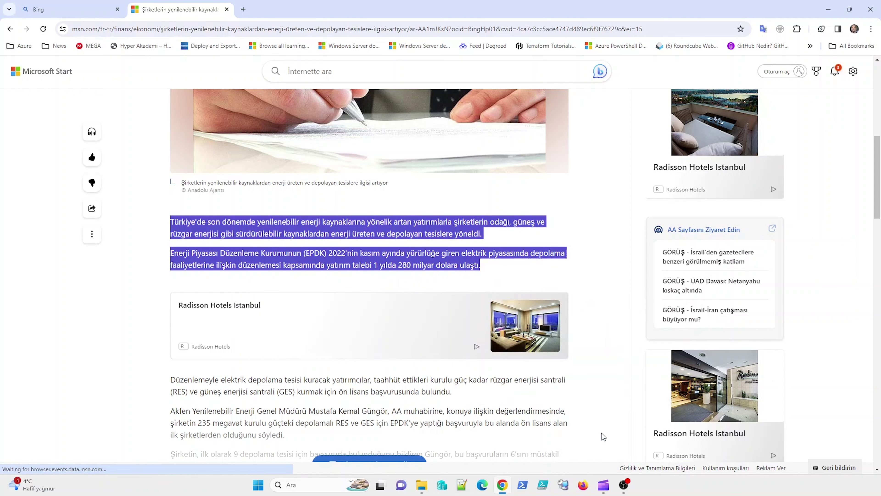
- Switch to Clipchamp, create a new video and add a text-to-speech (Metin okuma) item, dismissing its introductory tip
click(611, 491)
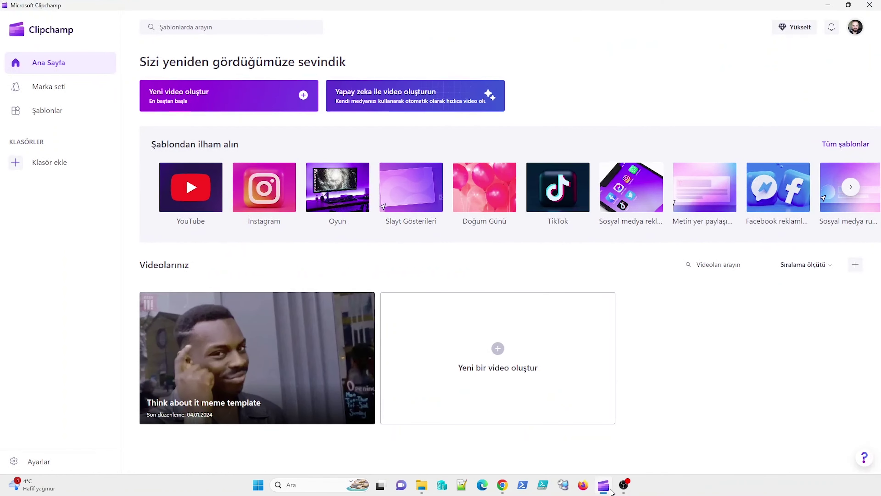
click(237, 100)
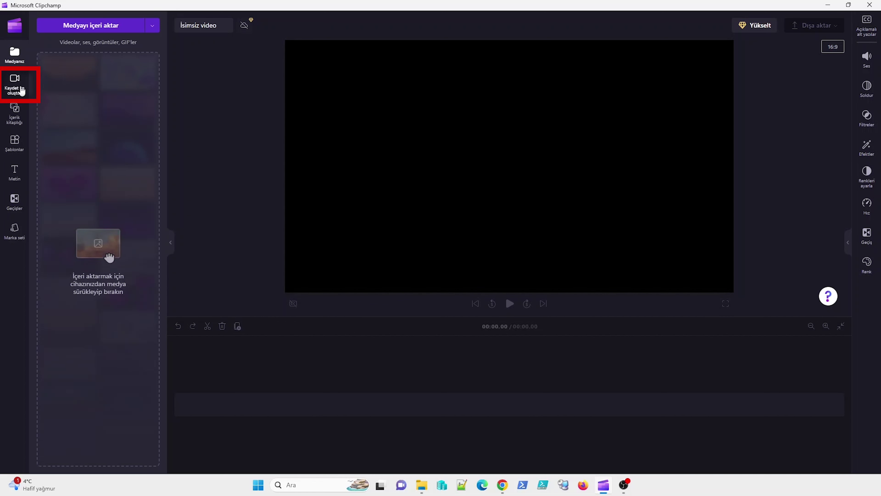
click(15, 83)
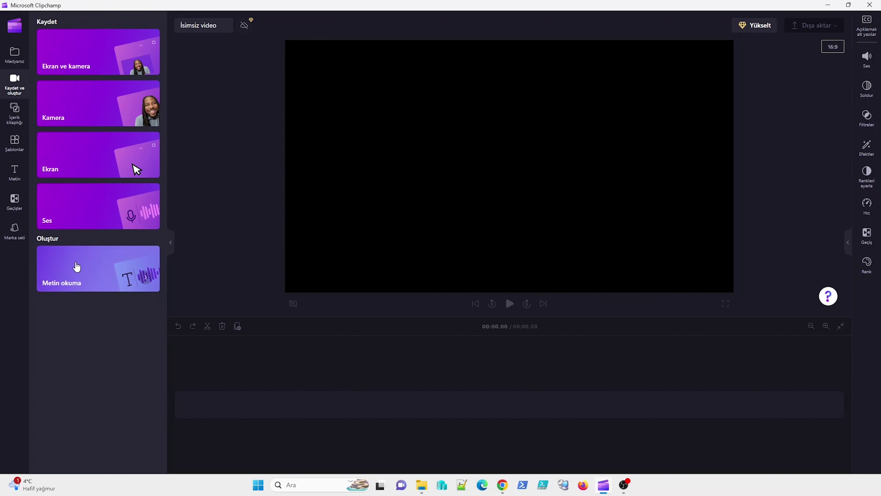
click(89, 288)
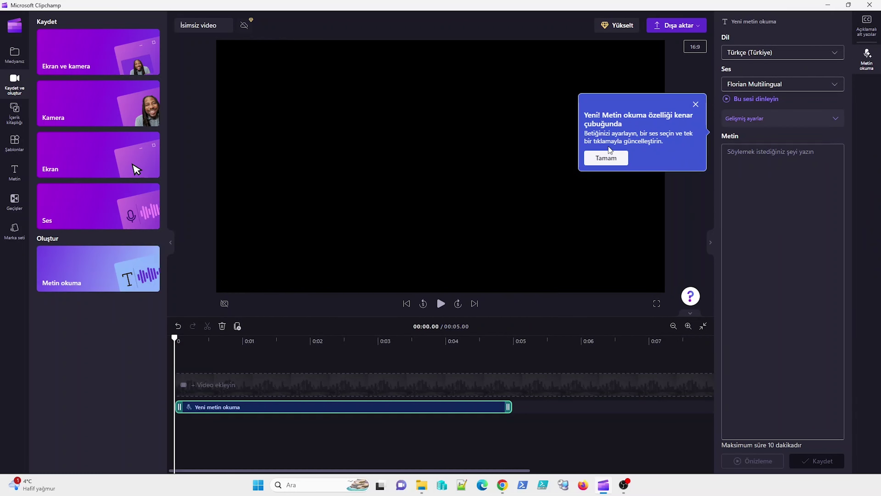
click(604, 166)
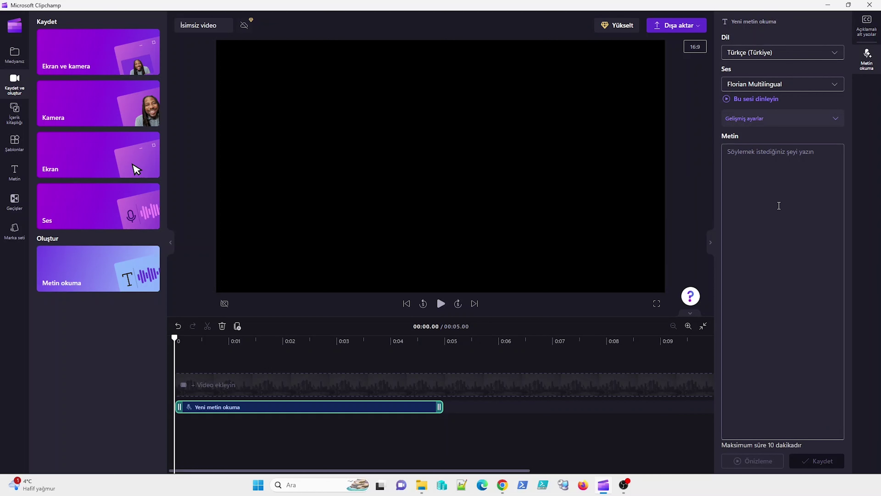
- Paste the copied paragraphs as the speech text and look through the available languages, keeping Türkçe (Türkiye)
click(779, 187)
key(ctrl+v)
click(798, 52)
scroll(771, 141, up, 5)
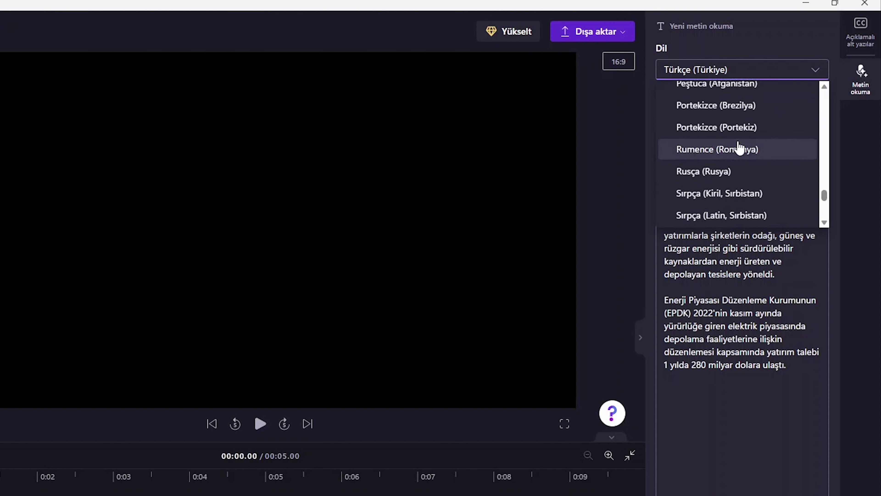
click(724, 365)
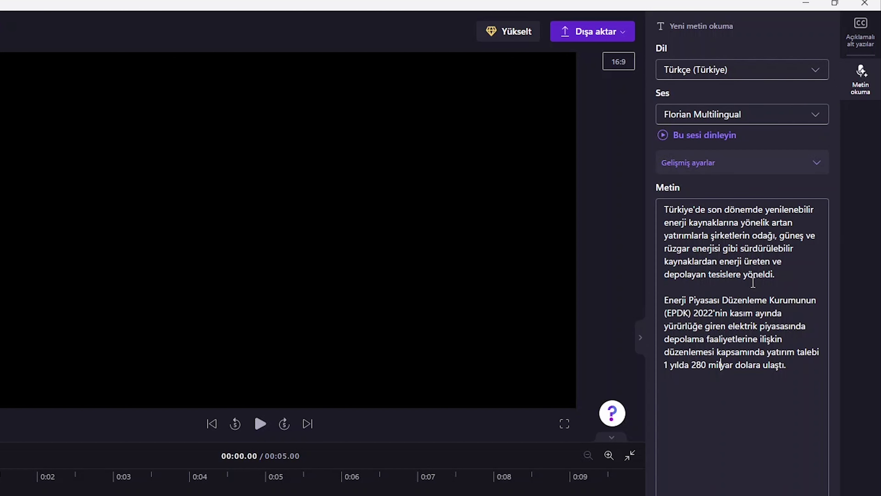
- Look through the available voices, choose Emel and listen to its voice sample
click(758, 119)
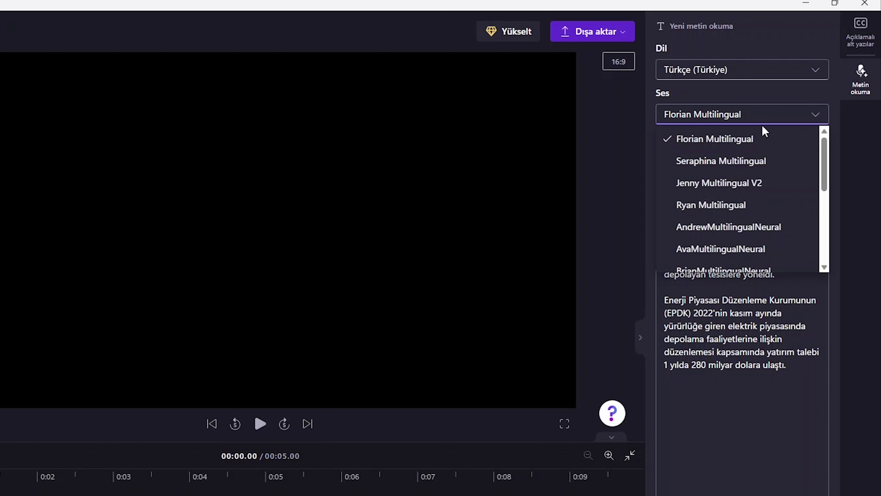
drag(827, 176, 819, 251)
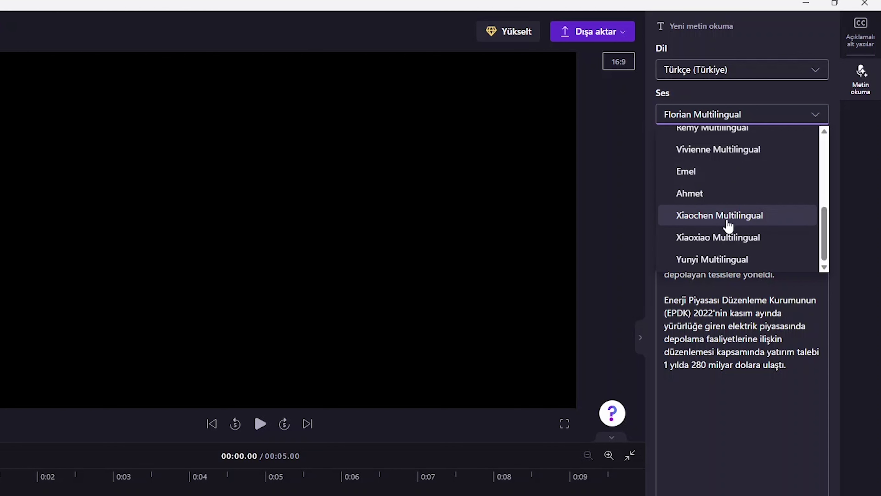
scroll(729, 227, up, 5)
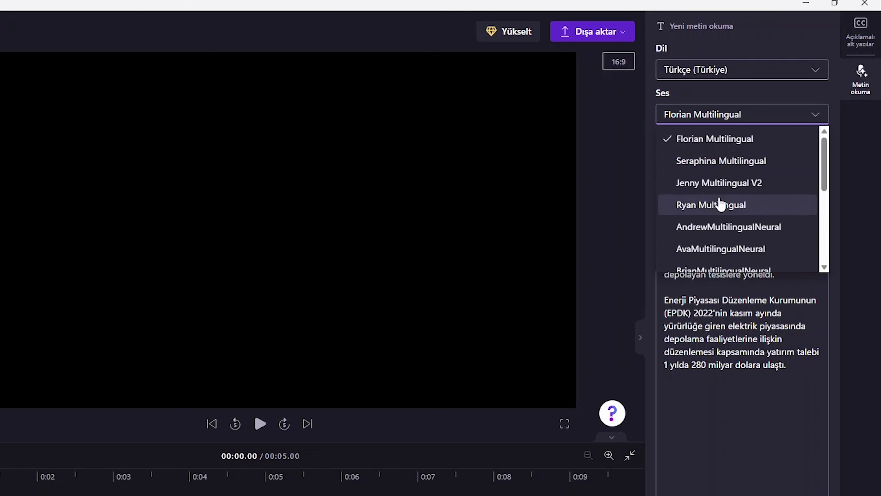
scroll(722, 199, down, 5)
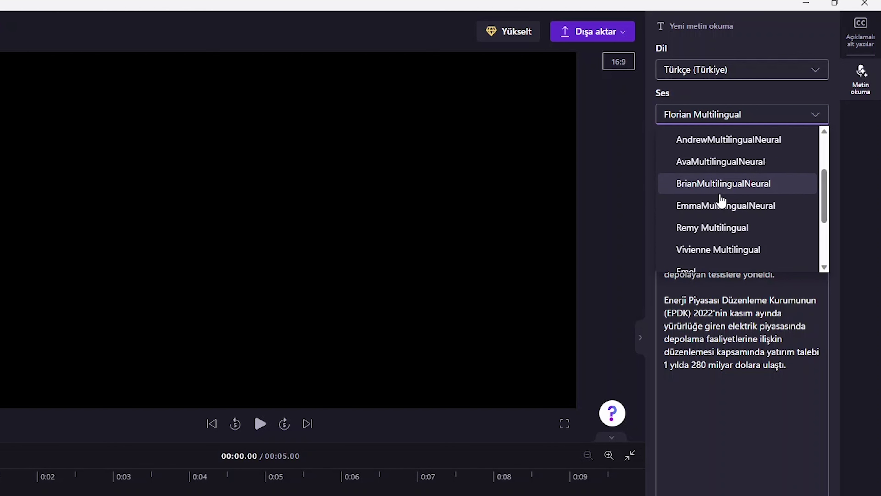
click(720, 204)
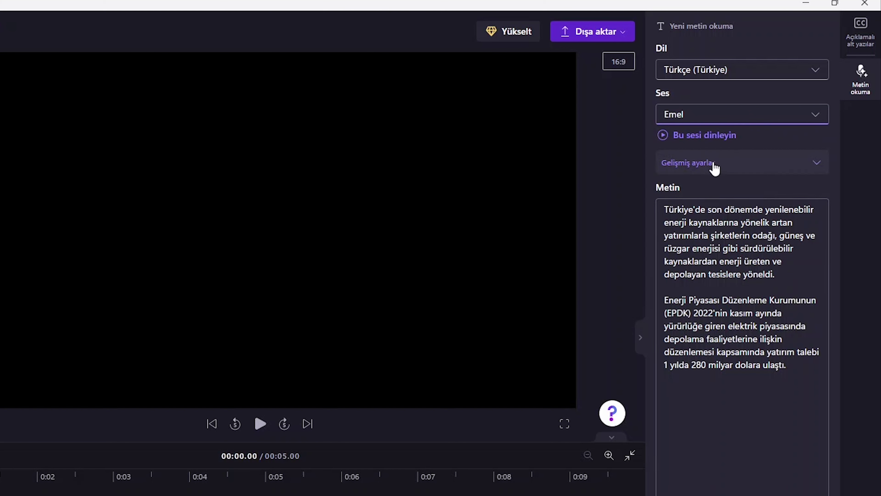
click(703, 143)
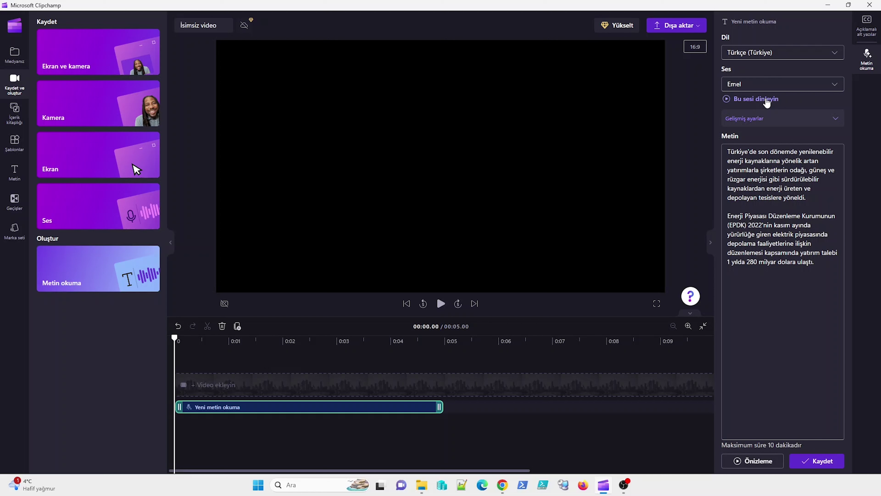
- Generate the speech clip with the Ahmet voice, previewing it before saving, and play part of it on the timeline
click(771, 90)
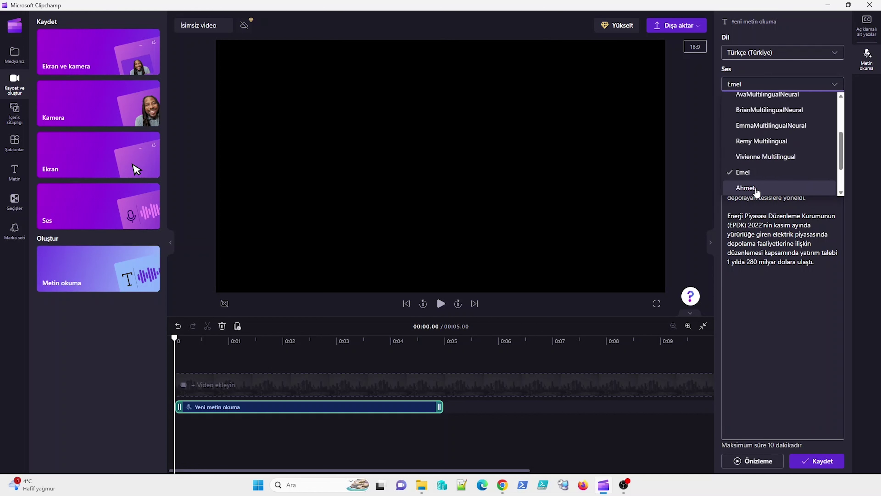
click(746, 188)
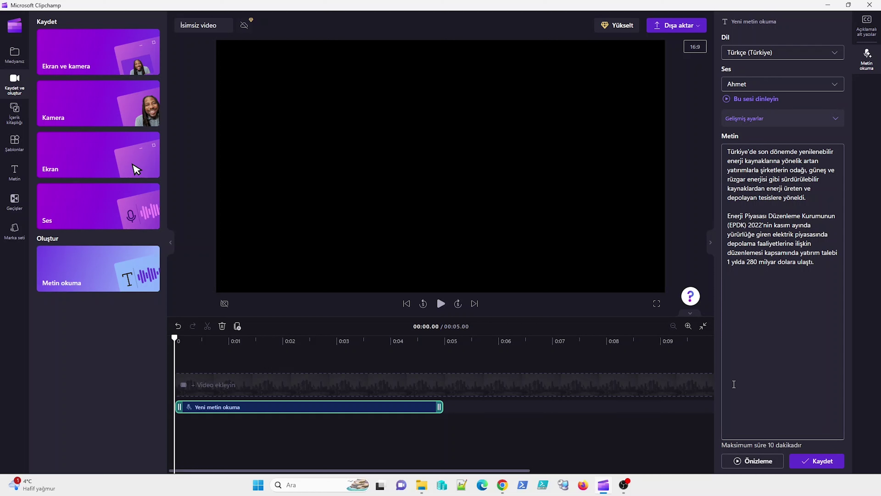
click(762, 462)
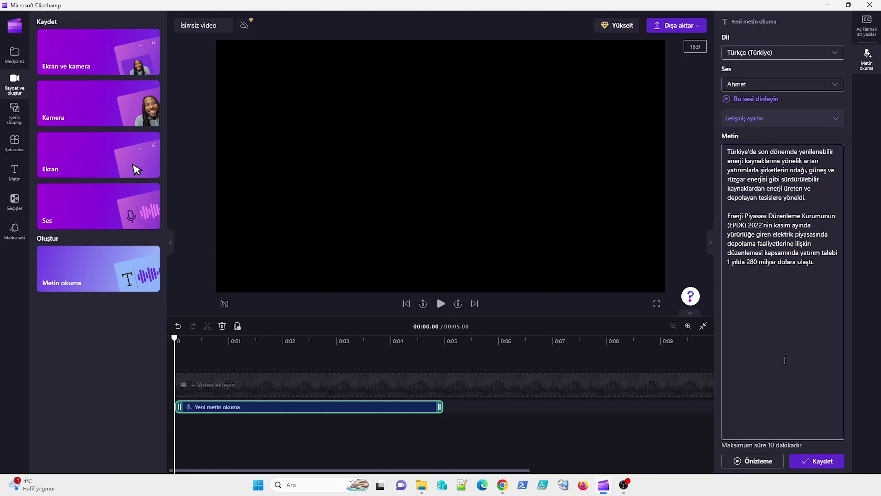
click(820, 462)
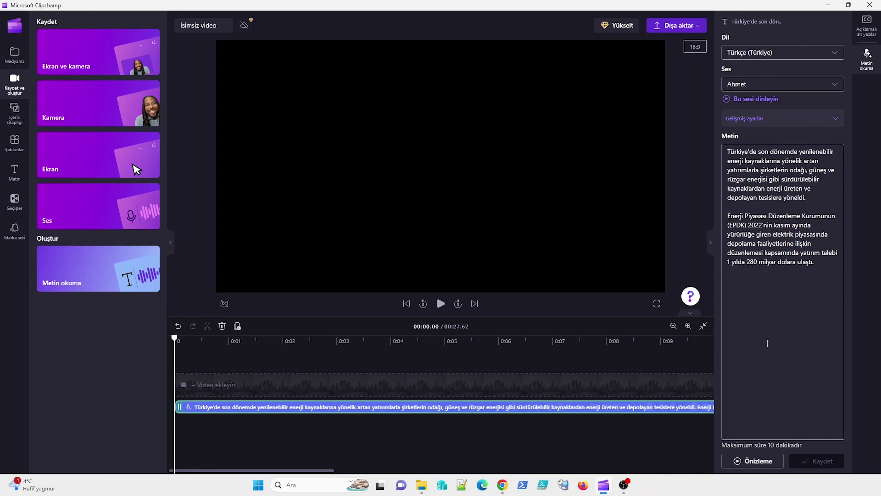
key(space)
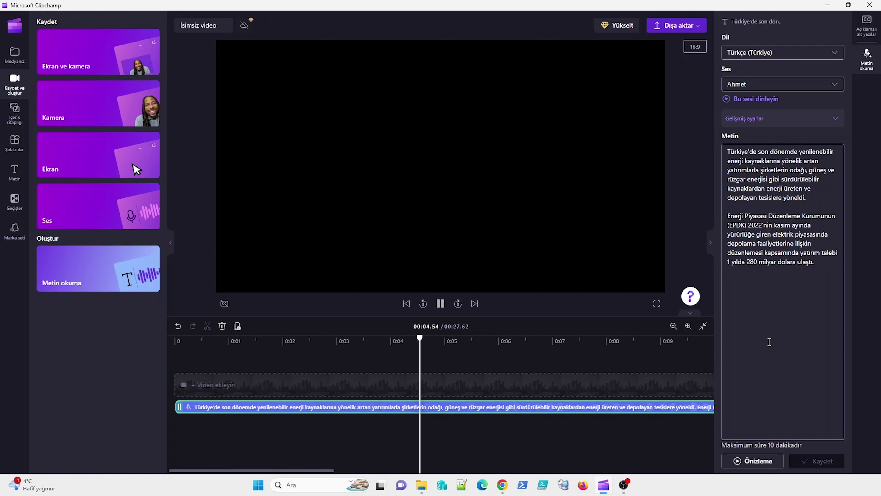
key(space)
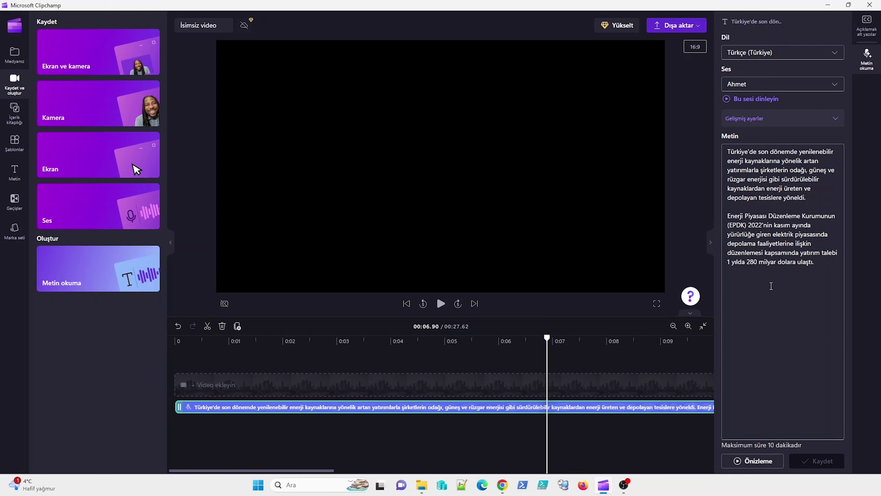
- Export the video at 720p and set up its save to the computer in the İndirilenler folder with file type Tüm dosyalar (*.*)
click(680, 26)
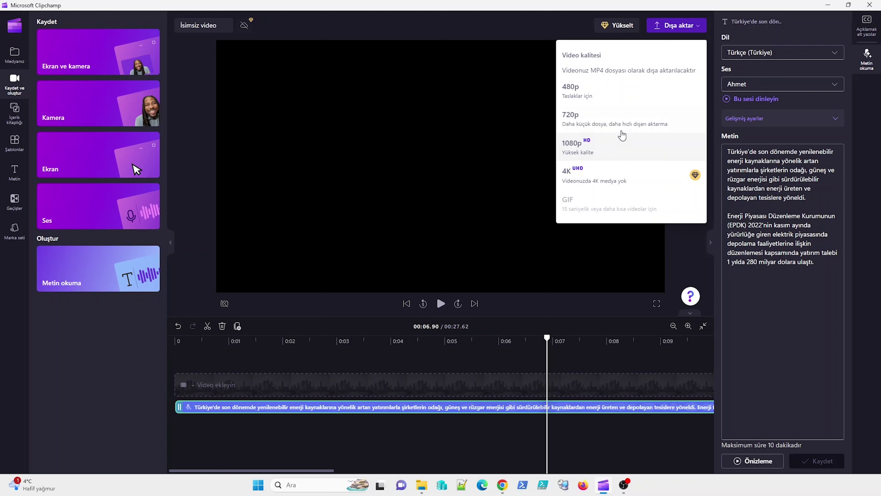
click(616, 120)
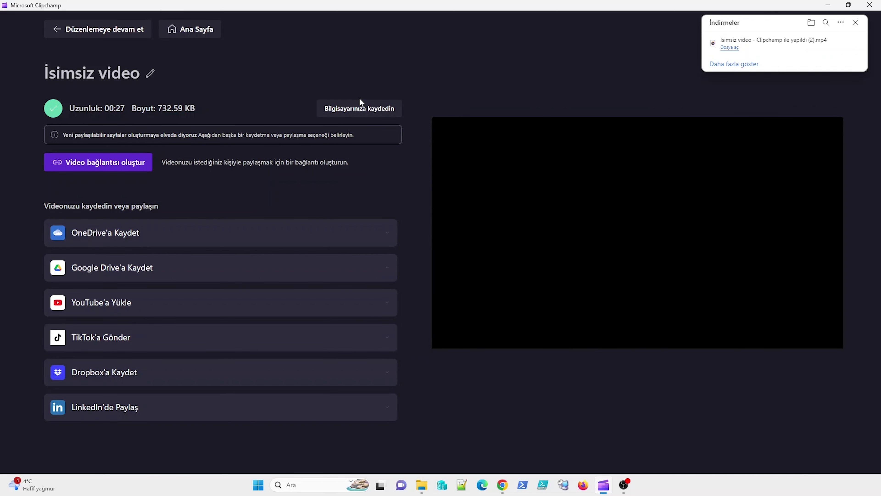
click(348, 111)
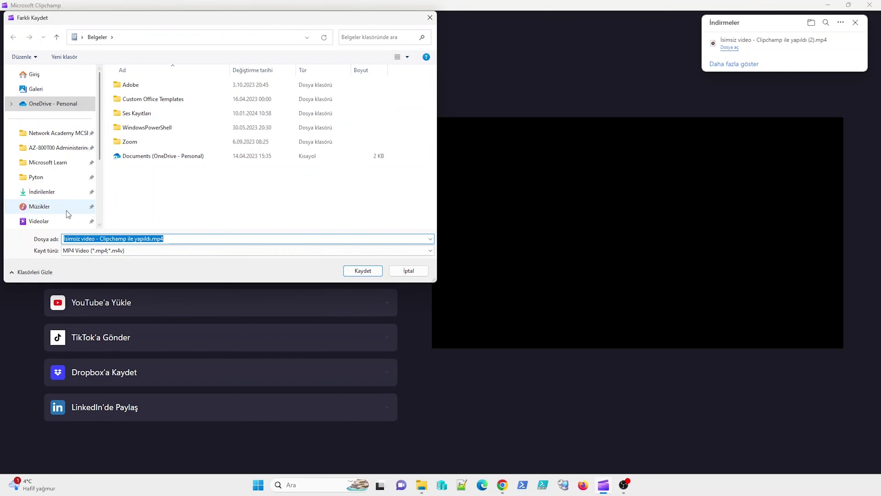
click(56, 196)
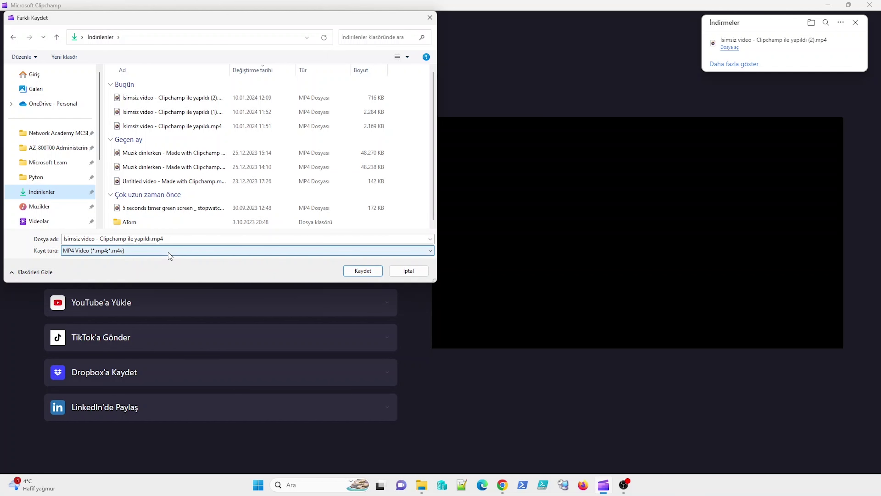
click(168, 252)
click(144, 267)
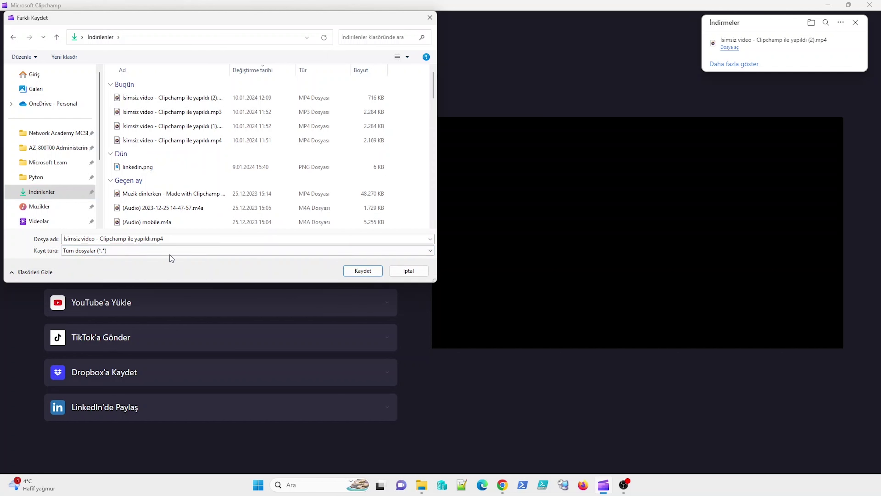
- Save the export as an MP3 file named "test-hmet- Clipchamp ile yapıldı.mp3"
click(186, 239)
click(186, 239)
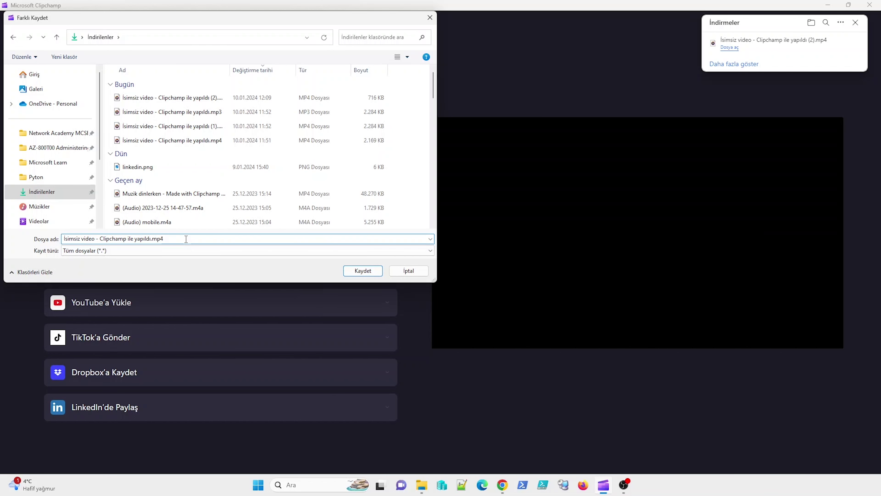
key(BackSpace)
text(3)
drag(97, 239, 65, 238)
text(test)
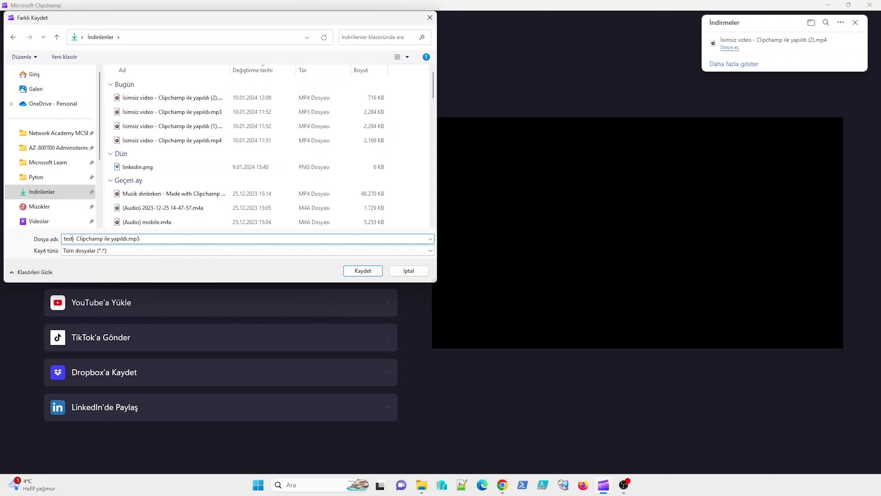
text(-hmet)
key(Return)
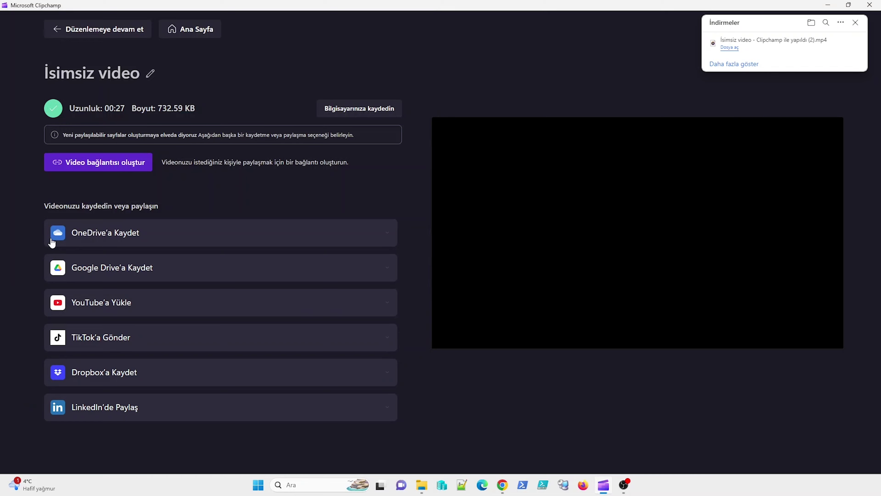
- Open the İndirilenler folder in File Explorer and play the "test-hmet- Clipchamp ile yapıldı.mp3" file
click(422, 485)
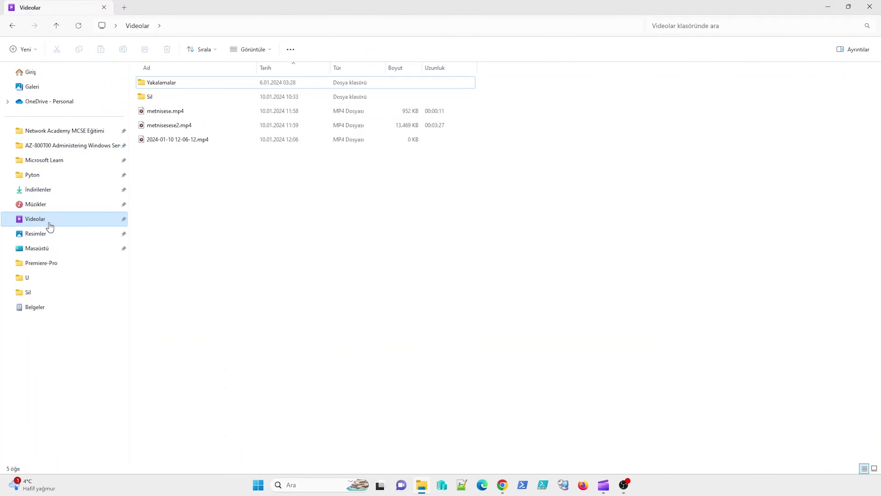
click(49, 190)
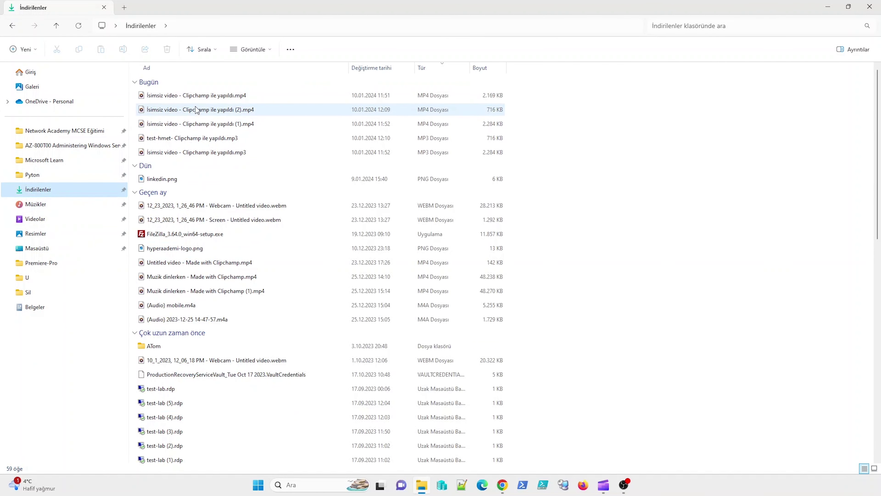
double_click(203, 141)
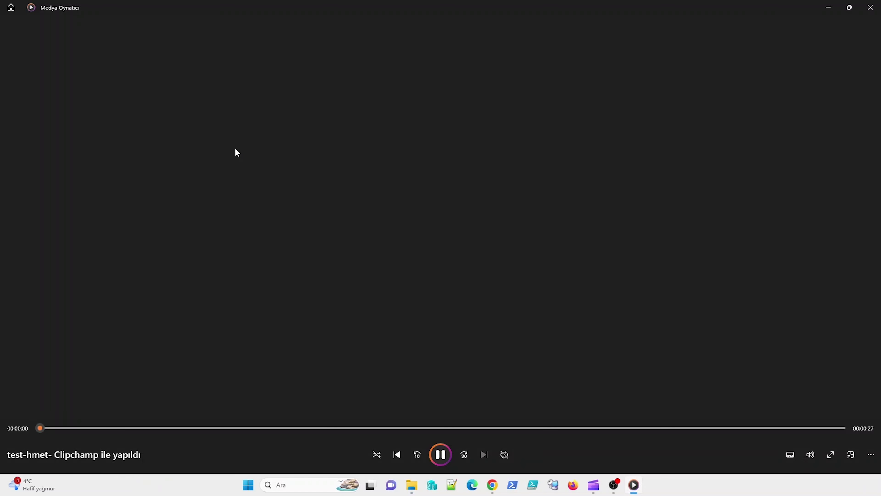